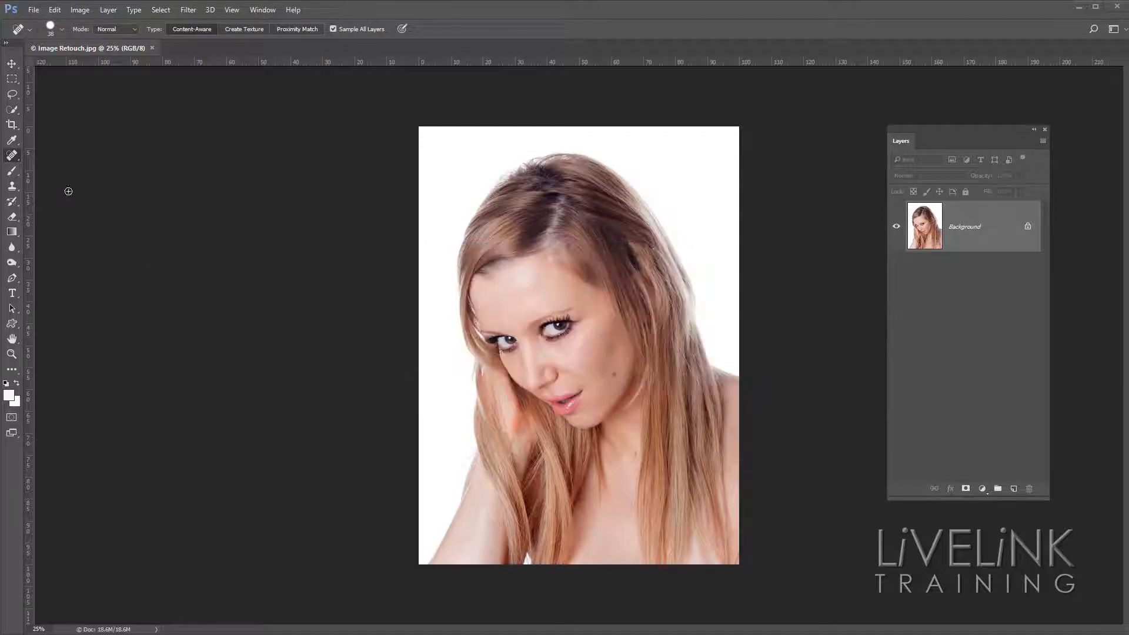
Select the Spot Healing Brush Tool and check its tool presets
left_click(13, 158)
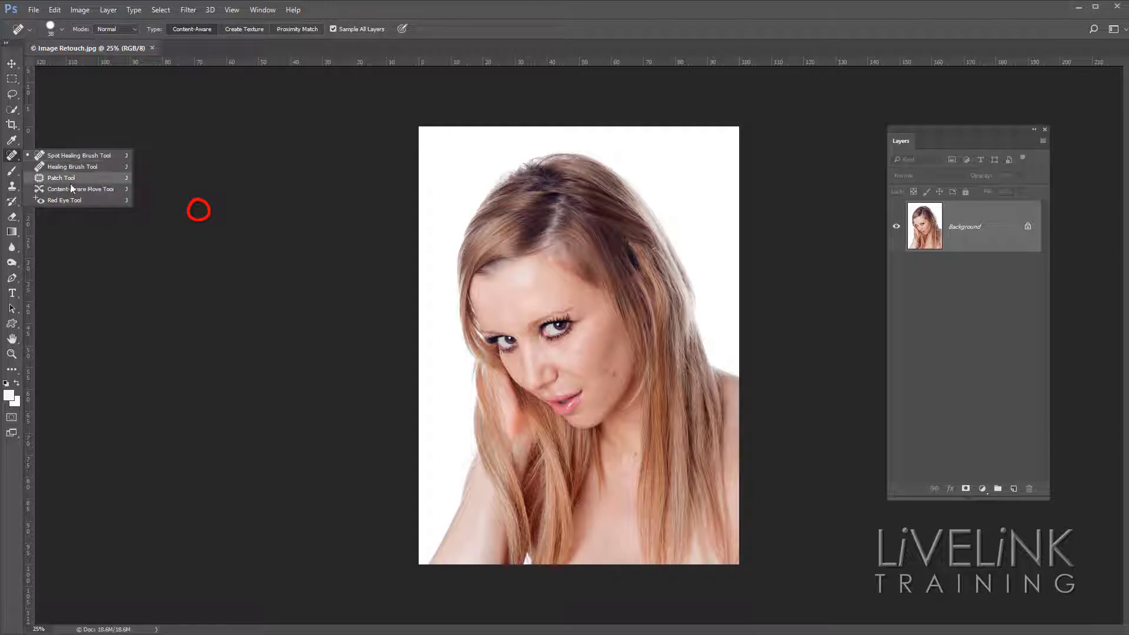
left_click(68, 154)
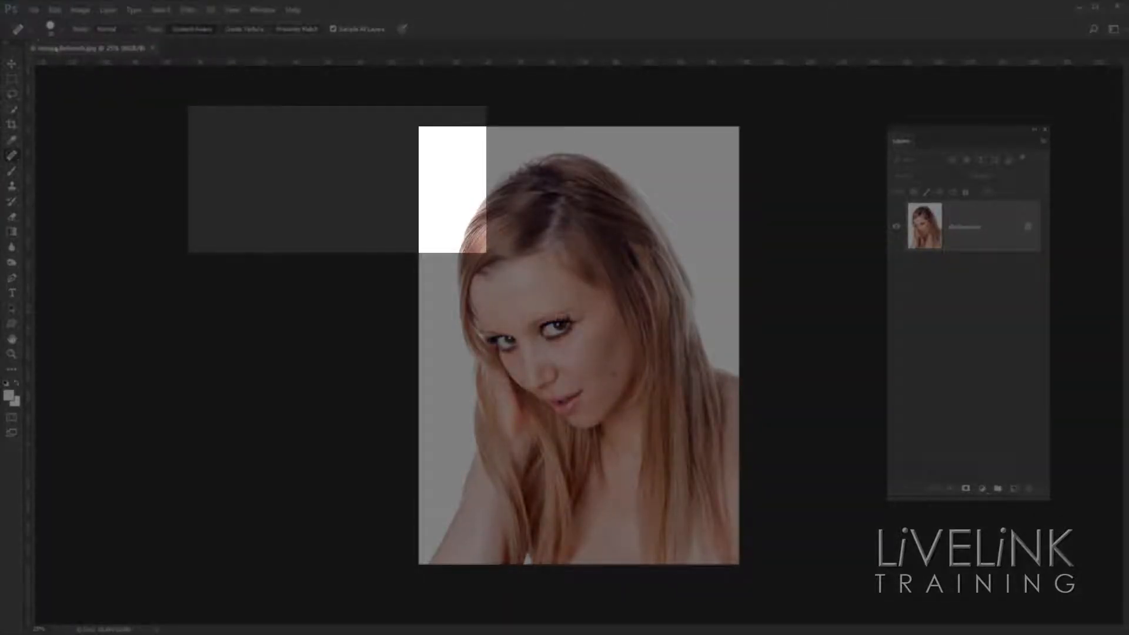
left_click(37, 35)
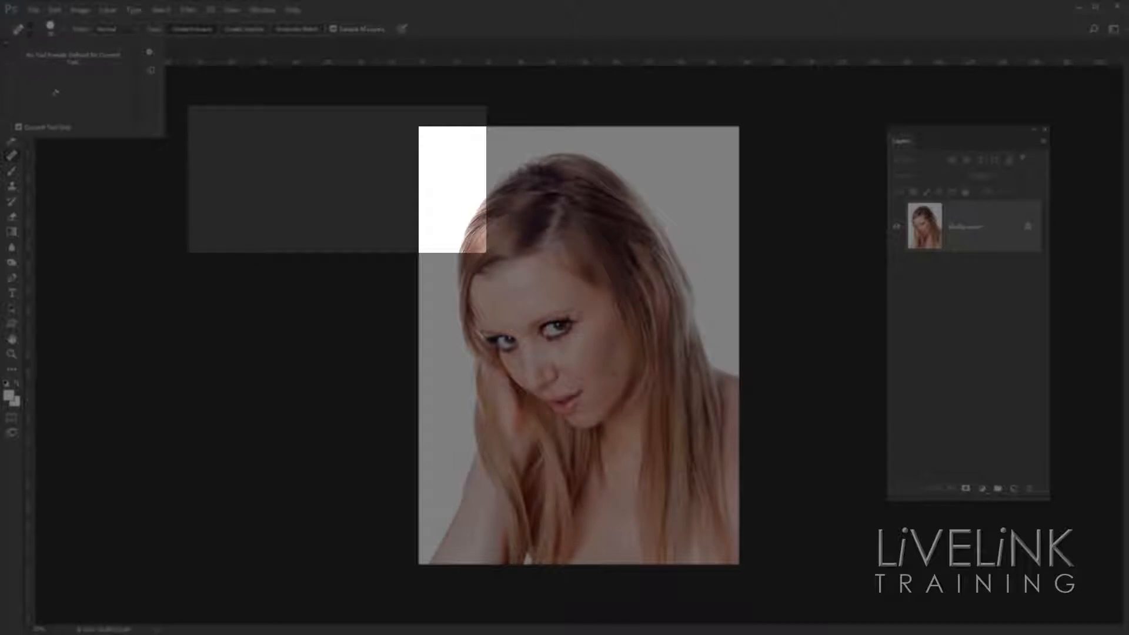
left_click(33, 35)
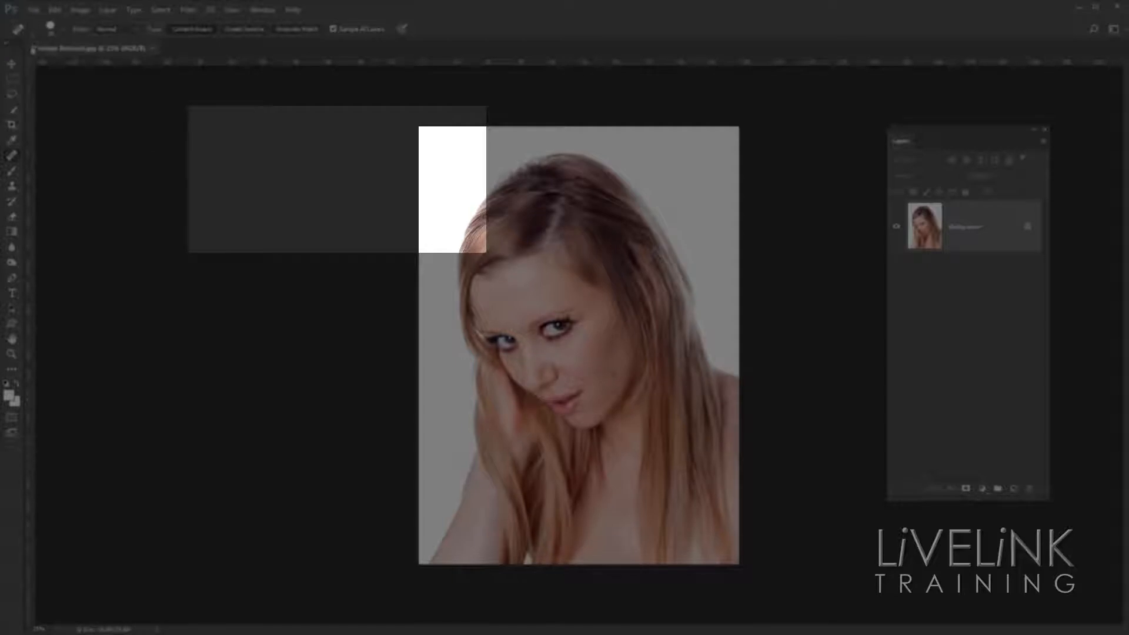
Set the healing brush size to 51, lower its hardness slightly, widen its spacing and set the size control to Off in Normal mode
left_click(64, 34)
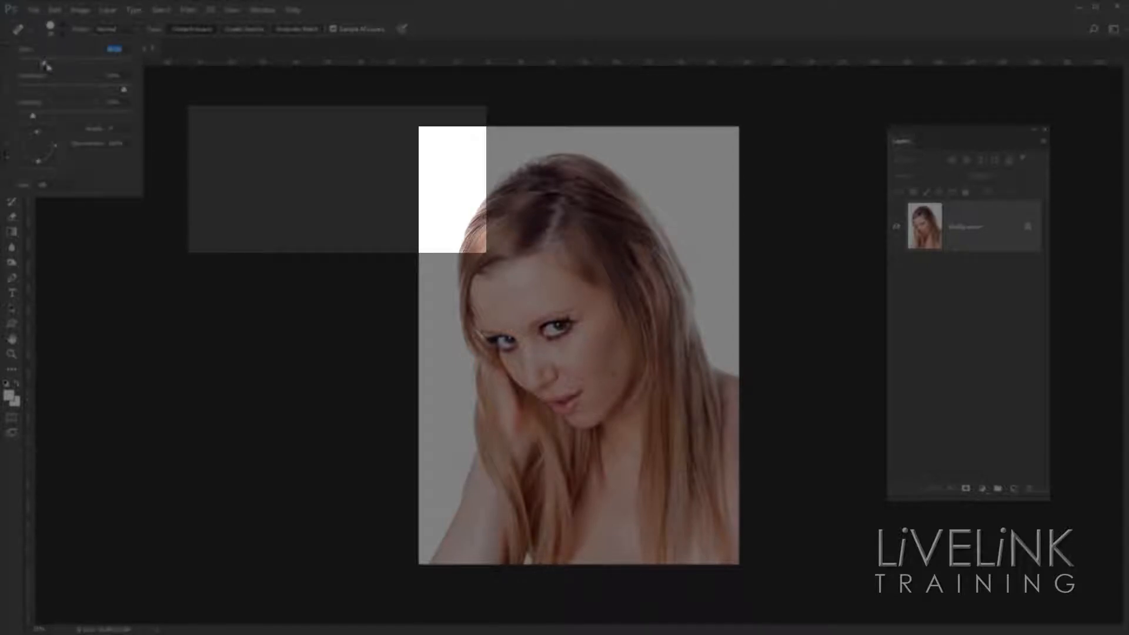
left_click_drag(45, 65, 48, 65)
left_click_drag(124, 91, 110, 94)
mouse_move(33, 116)
left_mouse_down()
mouse_move(61, 150)
mouse_move(47, 147)
mouse_move(44, 130)
mouse_move(24, 141)
mouse_move(57, 147)
left_mouse_up()
left_click(81, 187)
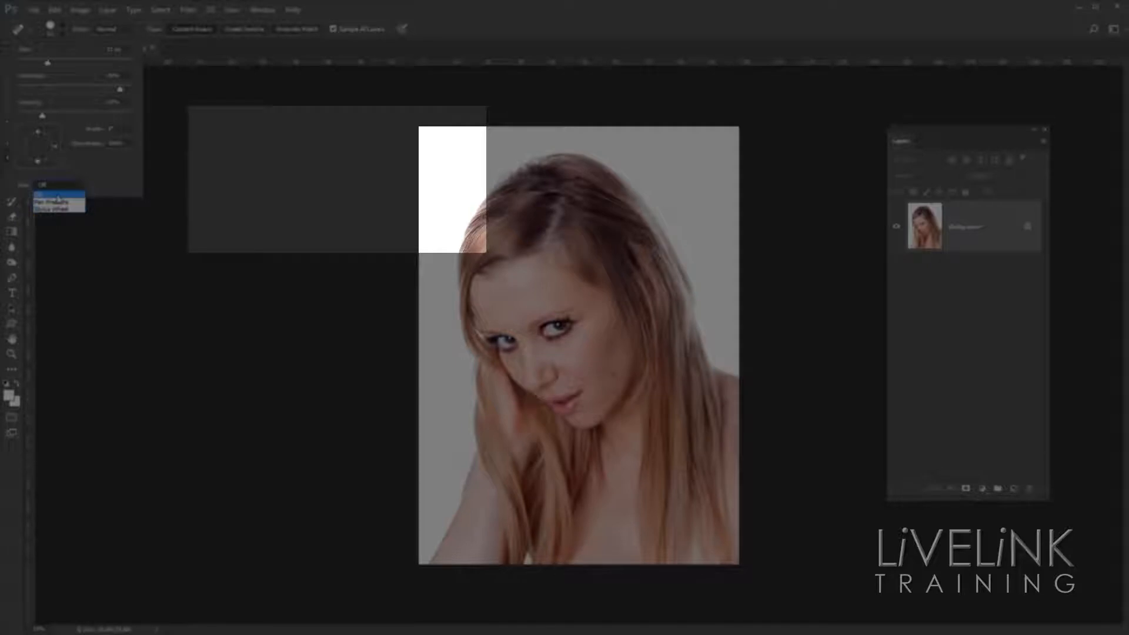
left_click(57, 196)
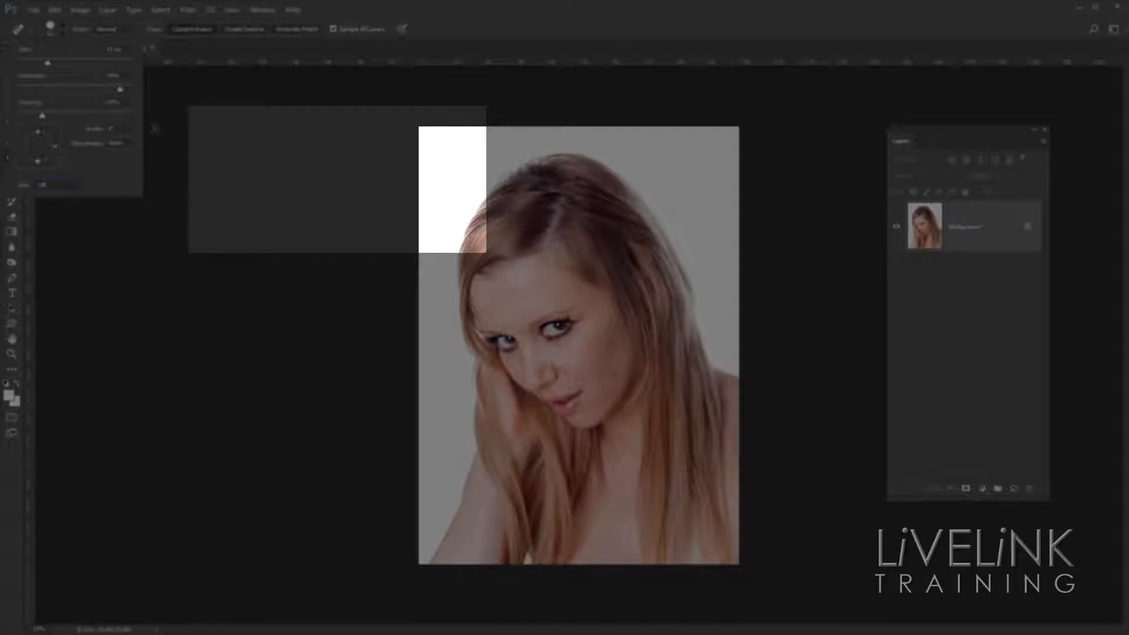
left_click(120, 31)
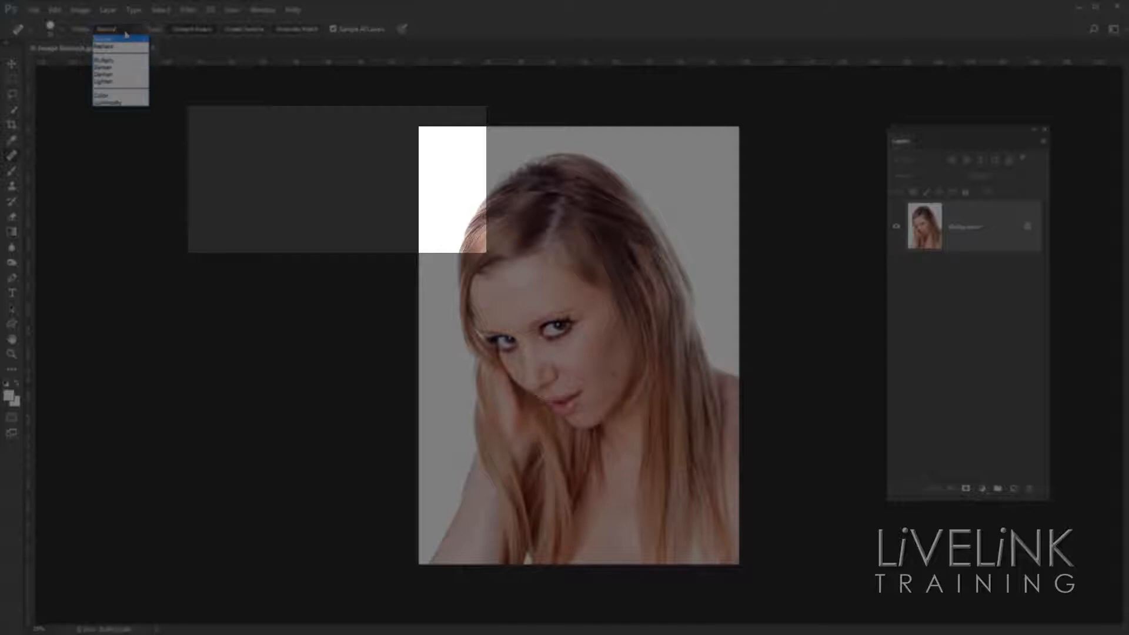
left_click(157, 33)
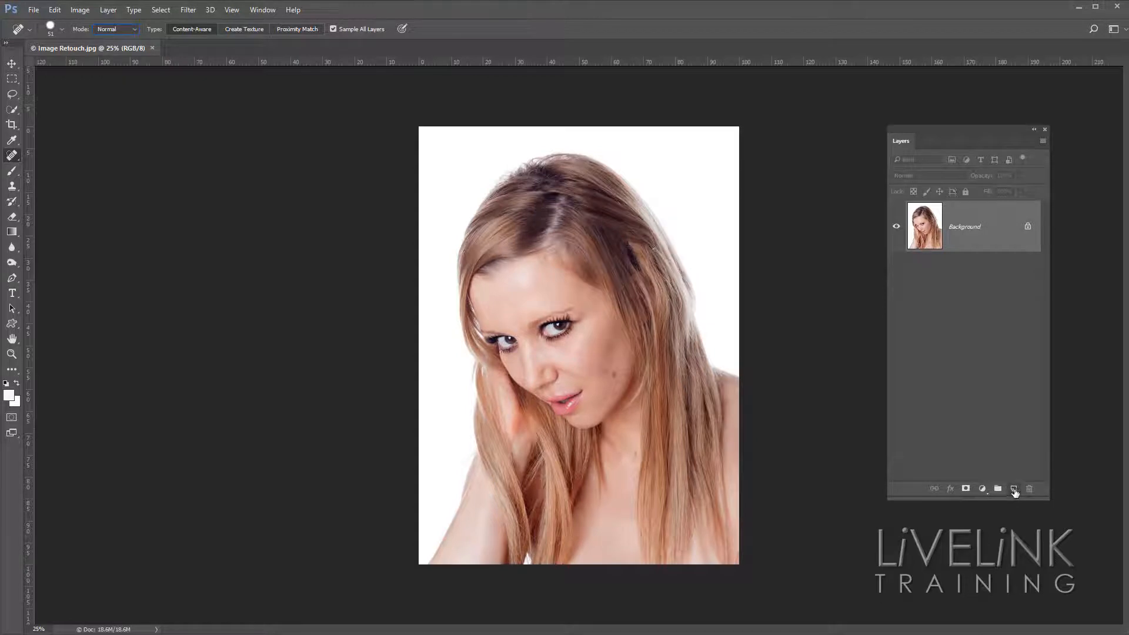
Create a new empty layer above the Background and name it Retouch
left_click(1014, 489)
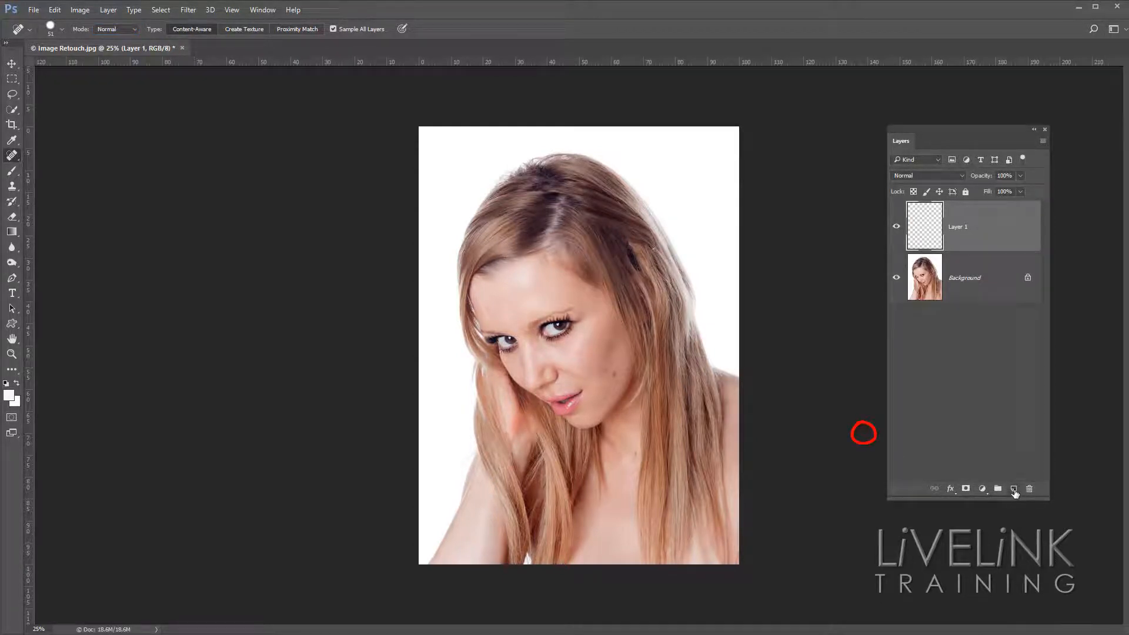
double_click(957, 229)
type("Retouch")
key("Return")
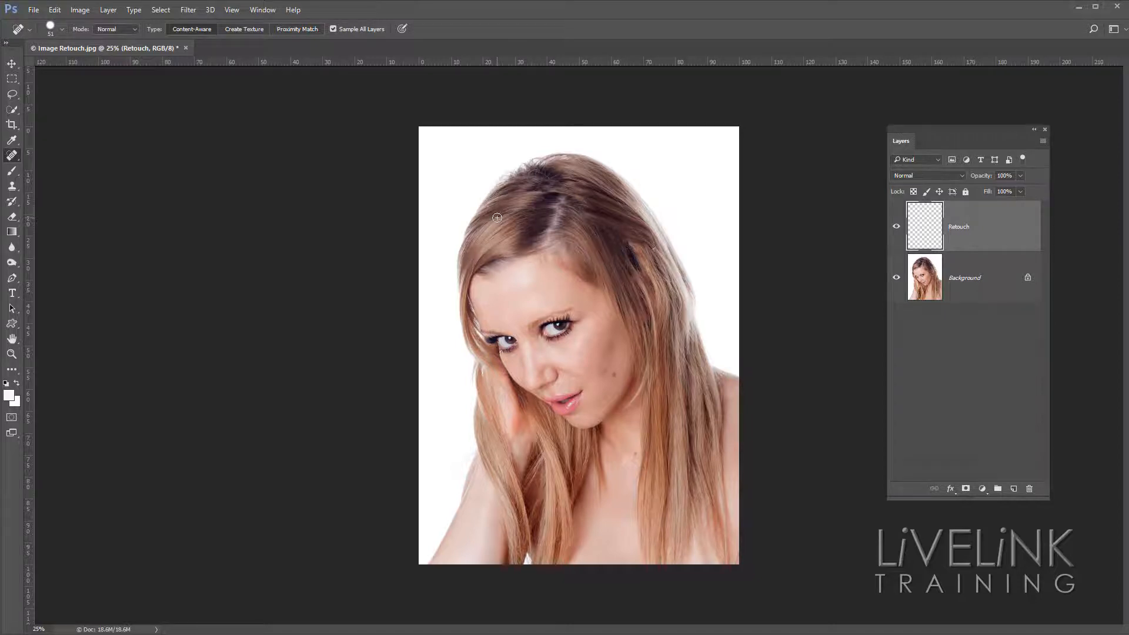
At 100% zoom with brush size 30, heal the blemish on the upper cheek below the outer eye corner on the Retouch layer
key("ctrl+z")
key("ctrl+minus")
key("ctrl+plus")
key("ctrl+plus")
key("ctrl+plus")
key("ctrl+plus")
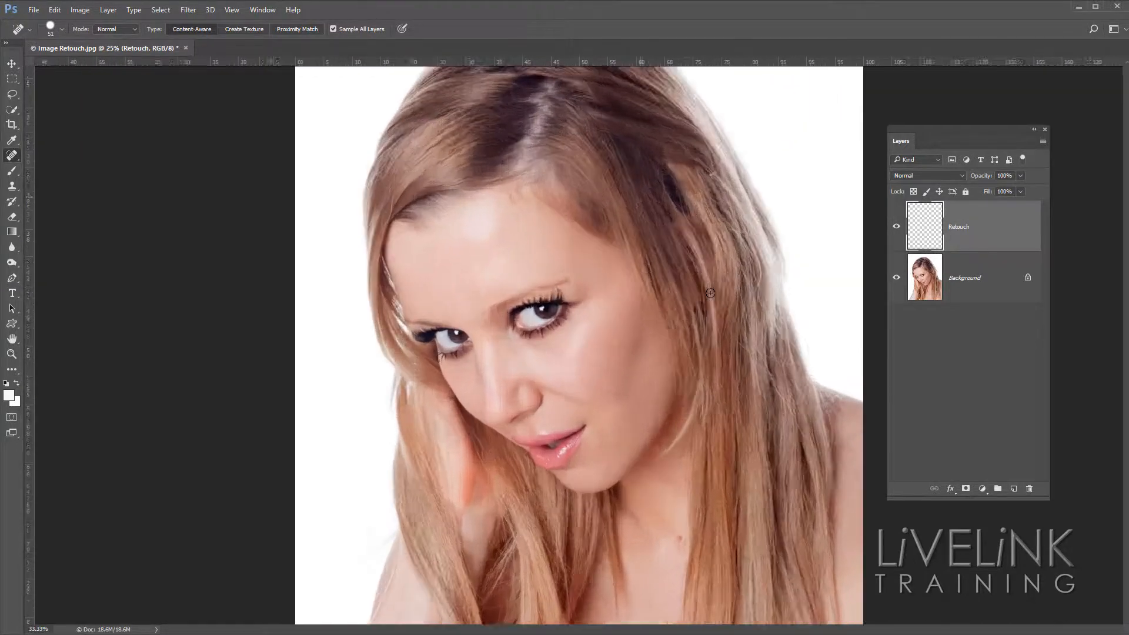
key("ctrl+plus")
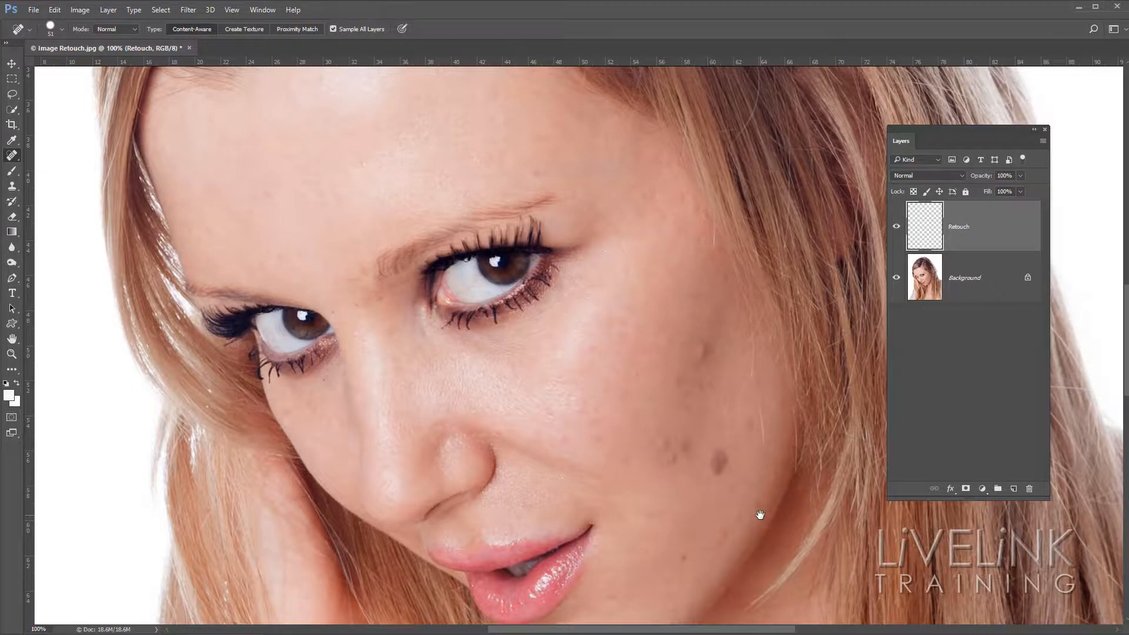
left_click_drag(760, 515, 612, 419)
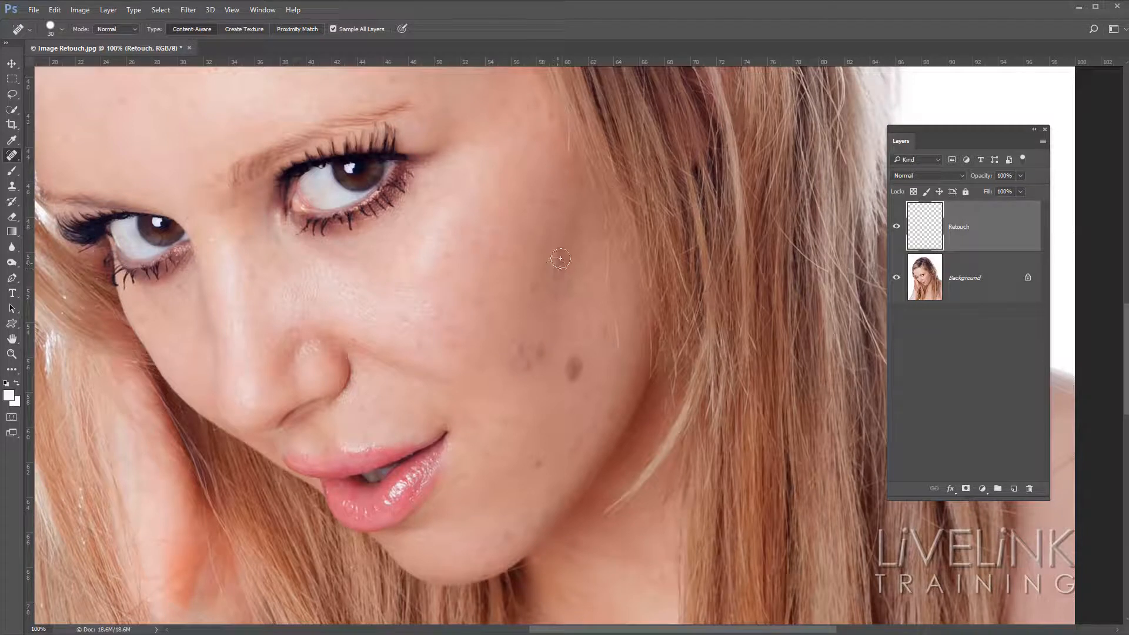
left_click(525, 353)
key("ctrl+z")
left_click(554, 256)
left_click_drag(560, 254, 554, 276)
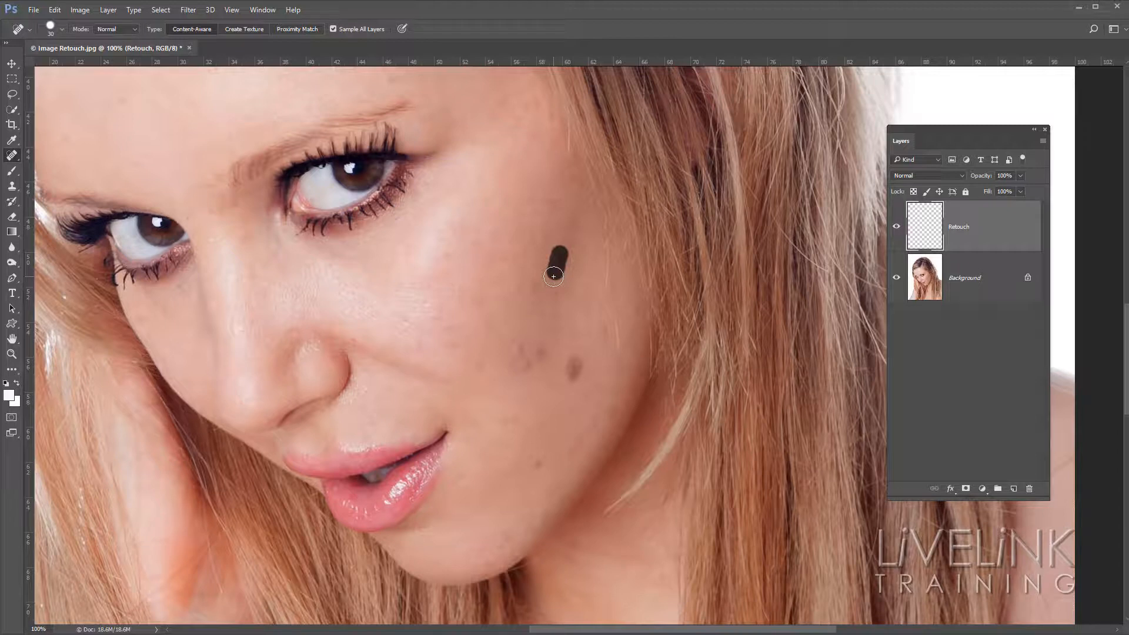
left_click_drag(554, 275, 554, 276)
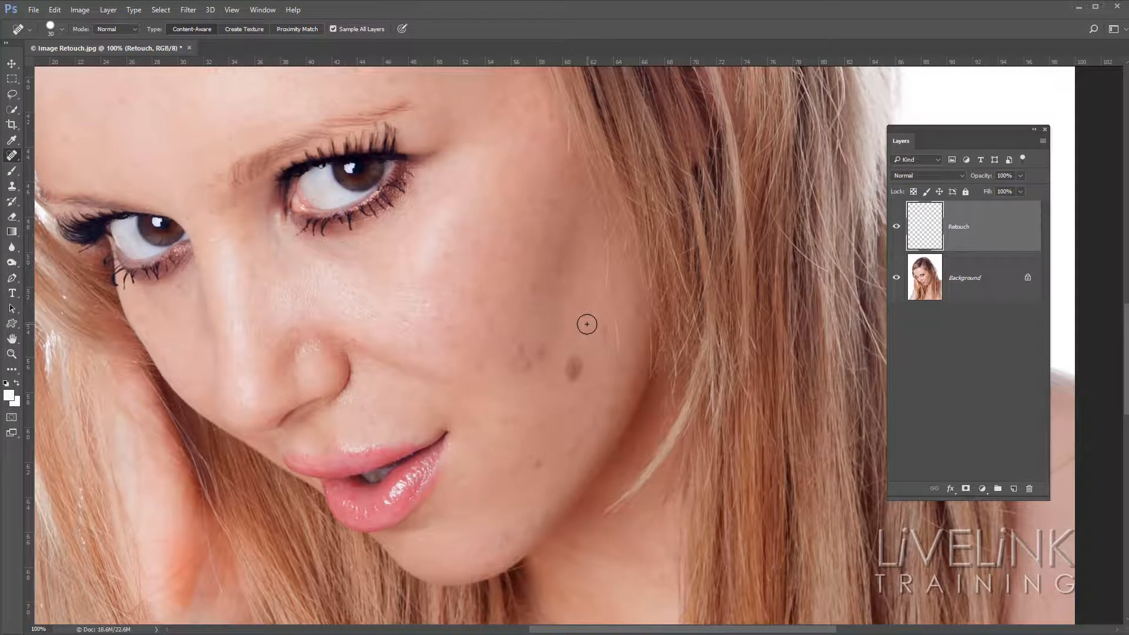
Heal the cluster of dark spots and the mole on the lower cheek, plus the marks on the cheek beside the nose
left_click(518, 345)
left_click(527, 365)
left_click(541, 350)
left_click_drag(578, 360, 571, 369)
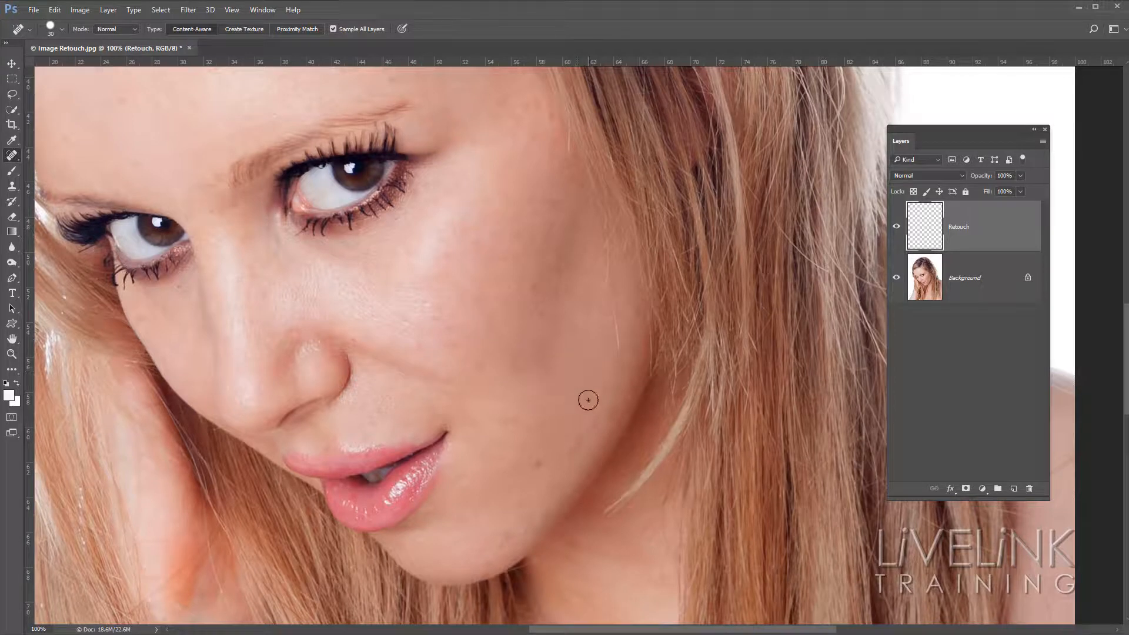
left_click(455, 341)
left_click_drag(411, 319, 435, 312)
left_click_drag(498, 287, 482, 301)
Reduce the brush size to 10 and heal the small blemishes across the cheek, along the jawline and on the chin
key("[")
left_click(558, 293)
left_click(494, 280)
left_click_drag(539, 463, 540, 469)
left_click_drag(513, 488, 514, 497)
left_click_drag(574, 450, 569, 459)
mouse_move(612, 405)
left_mouse_down()
mouse_move(609, 420)
mouse_move(577, 411)
mouse_move(512, 420)
left_mouse_up()
left_click_drag(506, 549, 494, 558)
left_click_drag(506, 516, 487, 524)
mouse_move(538, 454)
left_mouse_down()
mouse_move(534, 467)
mouse_move(573, 457)
left_mouse_up()
left_click(531, 461)
mouse_move(482, 453)
left_mouse_down()
mouse_move(451, 470)
mouse_move(467, 440)
left_mouse_up()
left_click(467, 452)
left_click_drag(509, 529, 480, 575)
mouse_move(562, 474)
left_mouse_down()
mouse_move(557, 487)
mouse_move(525, 445)
left_mouse_up()
left_click_drag(433, 355, 422, 341)
Paint out the stray hairs along the outer edge of the cheek with the Spot Healing Brush
left_click_drag(612, 296, 617, 354)
left_click_drag(604, 246, 605, 293)
left_click_drag(601, 209, 608, 249)
mouse_move(616, 310)
left_mouse_down()
mouse_move(651, 326)
mouse_move(649, 383)
left_mouse_up()
left_click(629, 343)
Toggle the Retouch layer to compare before and after, and temporarily hide the Background to inspect the healing strokes alone
left_click(896, 228)
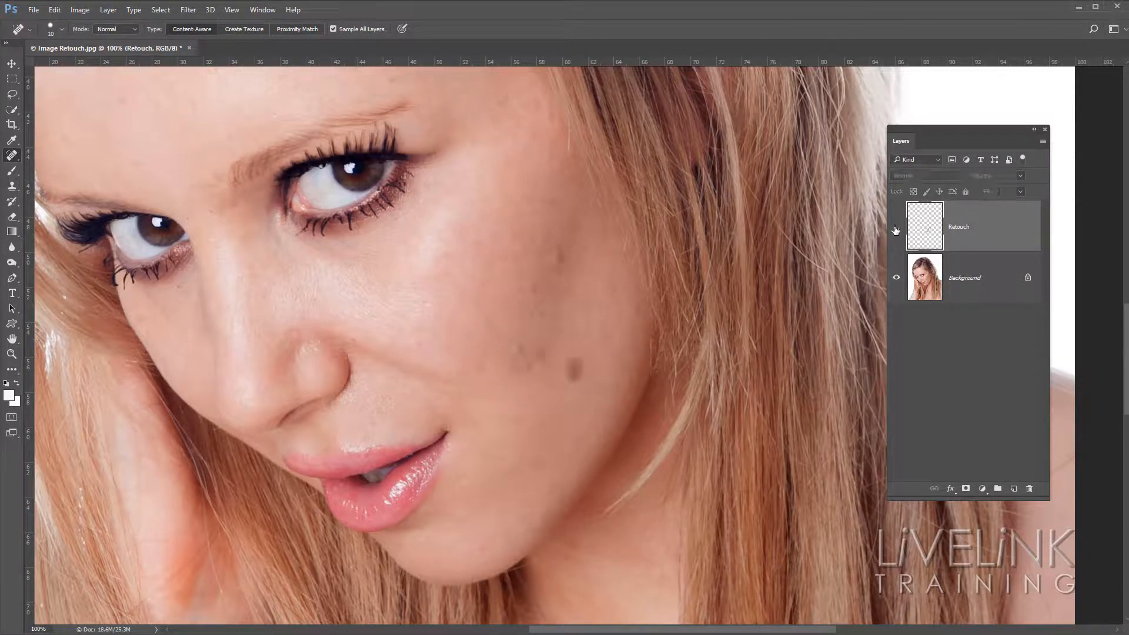
left_click(896, 228)
left_click(896, 228)
left_click(896, 228)
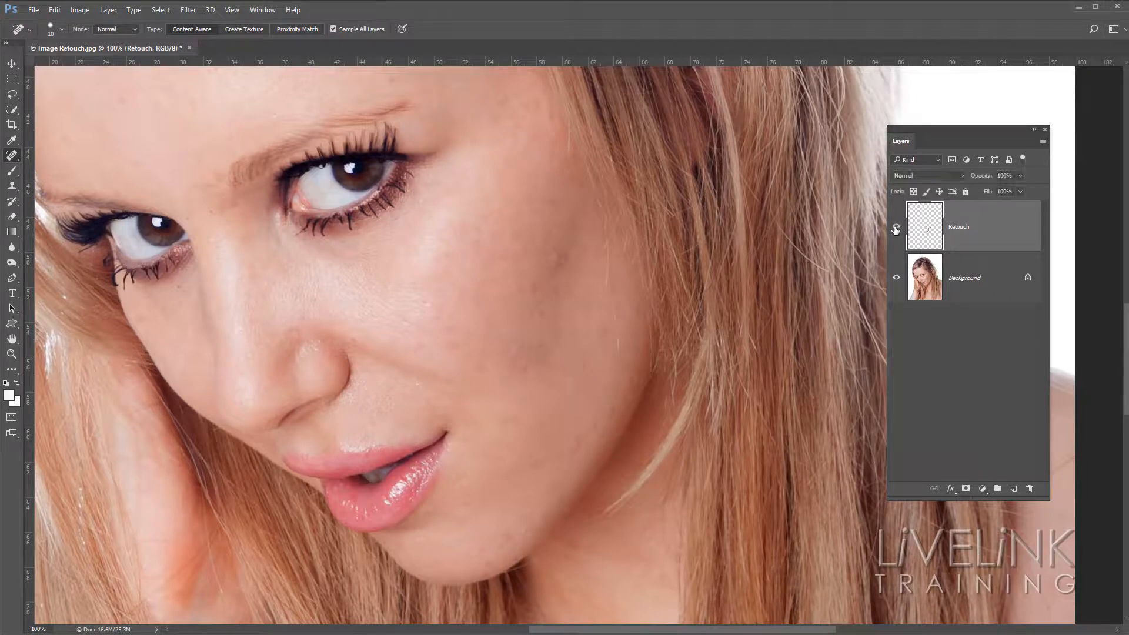
left_click(896, 229)
left_click(896, 228)
left_click(896, 229)
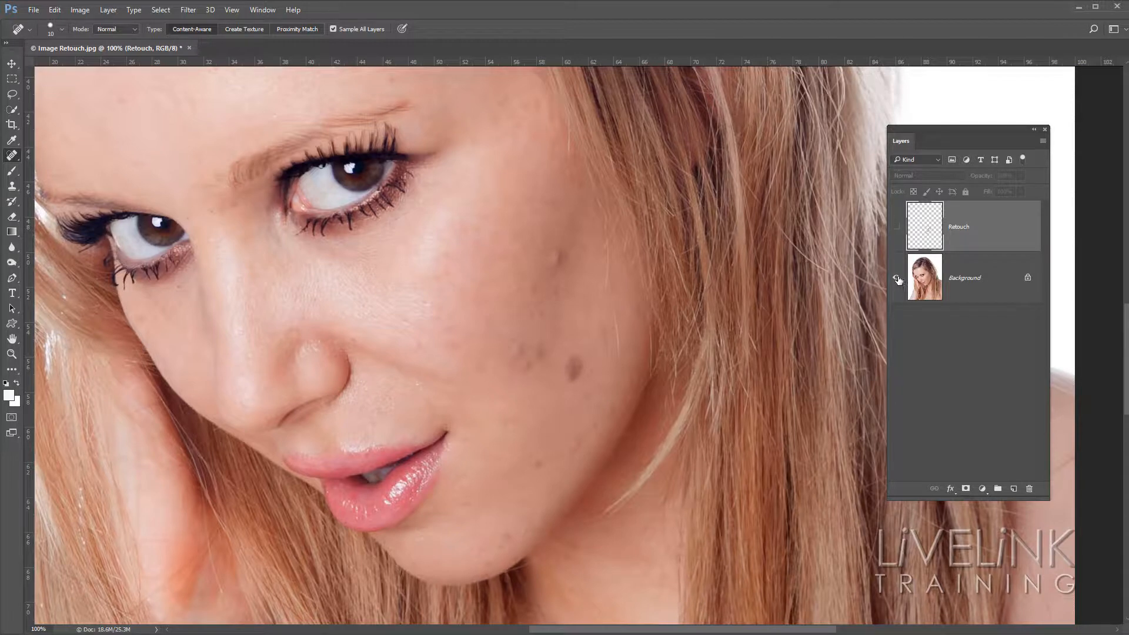
left_click(896, 227)
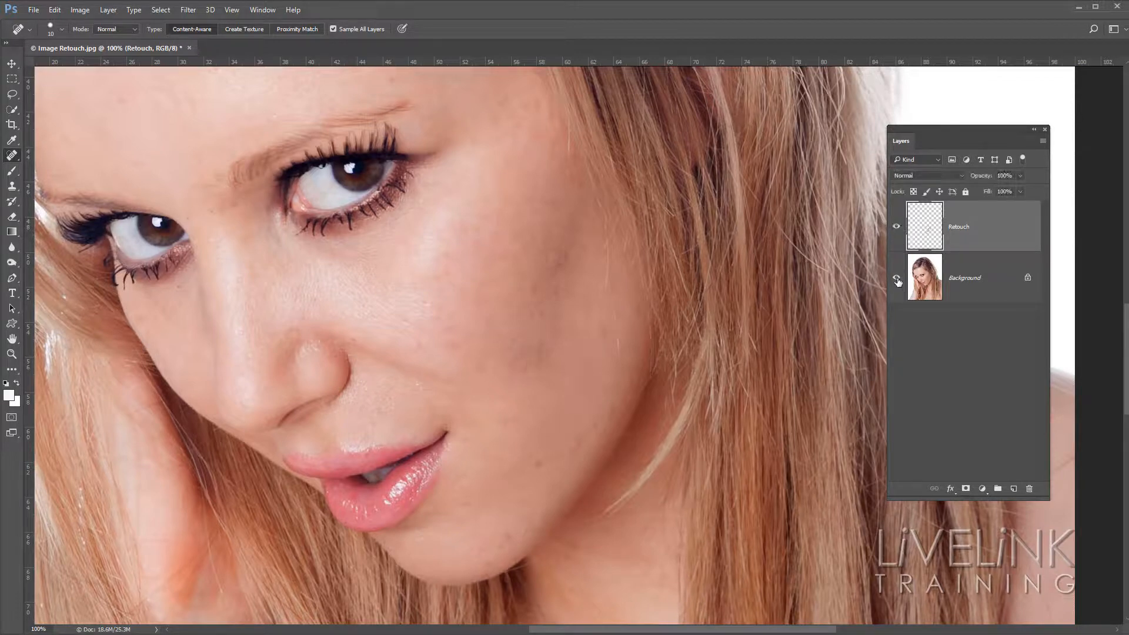
left_click(896, 278)
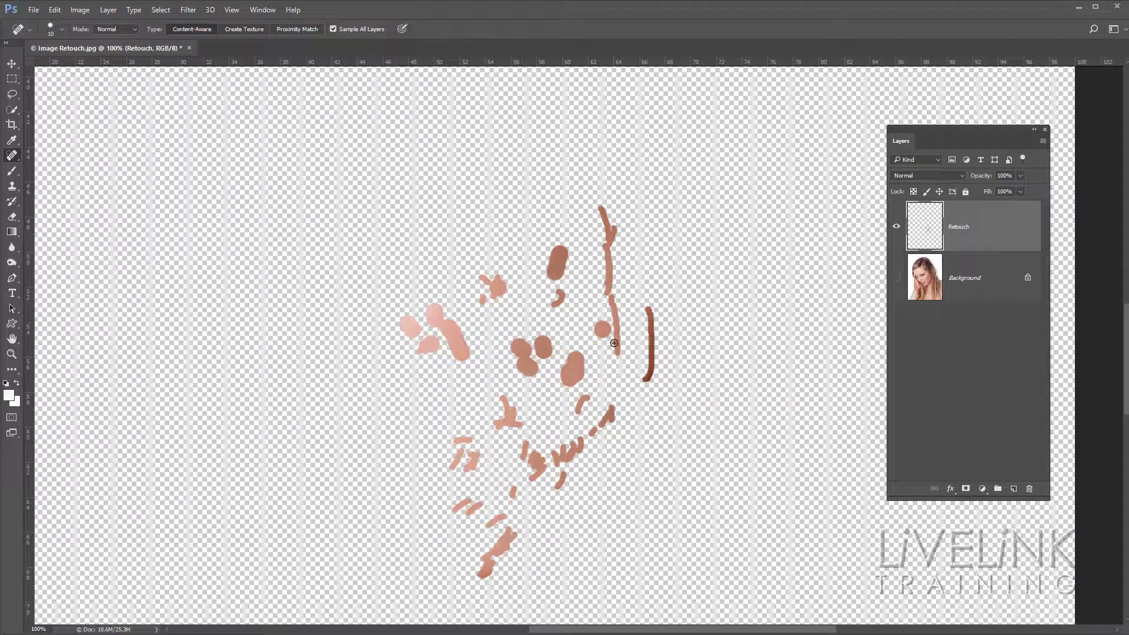
left_click(897, 278)
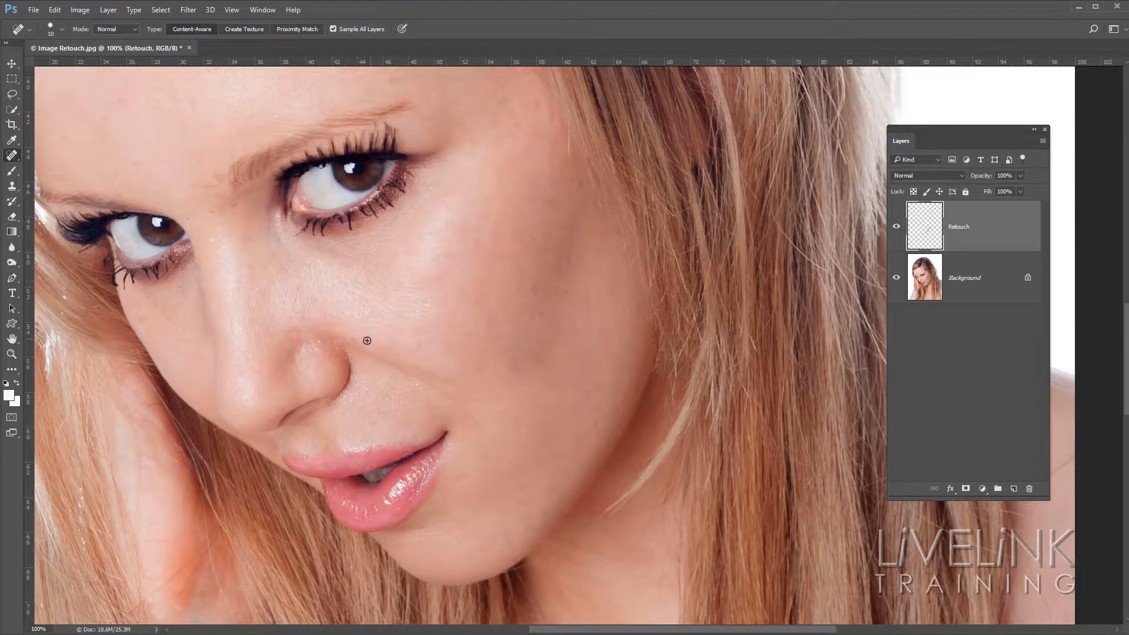
Heal the remaining small marks beside the nose, on the temple, under both eyes and near the mouth corner
left_click(337, 341)
left_click(350, 339)
left_click_drag(418, 297, 424, 302)
left_click(550, 171)
left_click(556, 174)
left_click_drag(570, 138, 569, 157)
left_click(569, 171)
left_click_drag(179, 287, 170, 293)
left_click_drag(360, 233, 442, 197)
left_click_drag(425, 387, 481, 433)
left_click_drag(419, 382, 469, 434)
Compare the portrait with and without the Retouch layer by toggling that layer's visibility
left_click(896, 228)
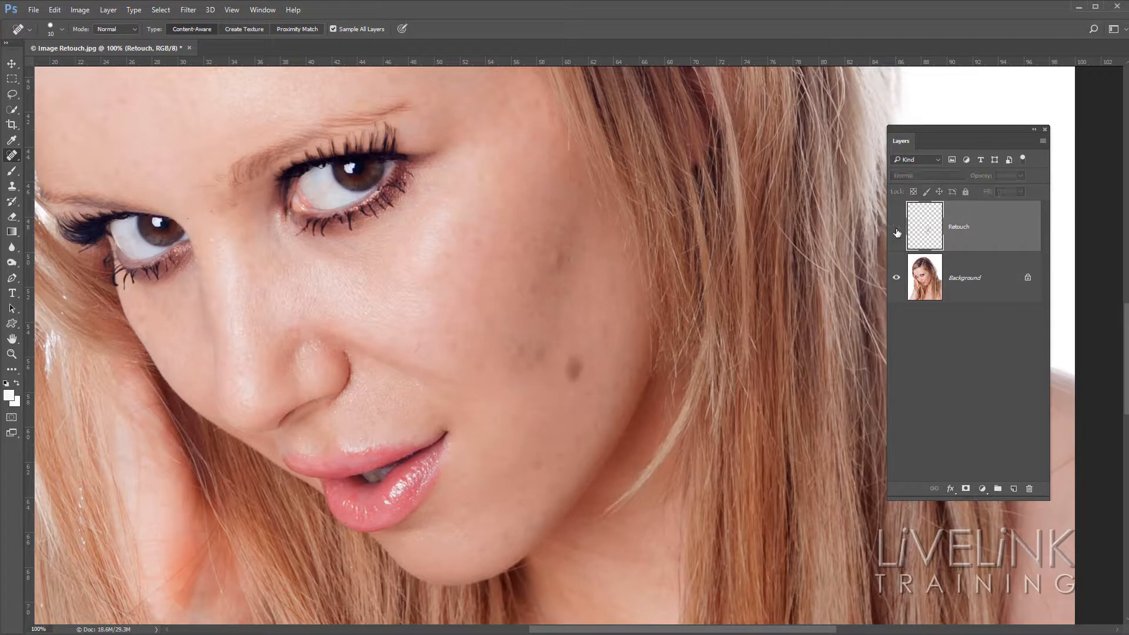
left_click(896, 228)
left_click(898, 228)
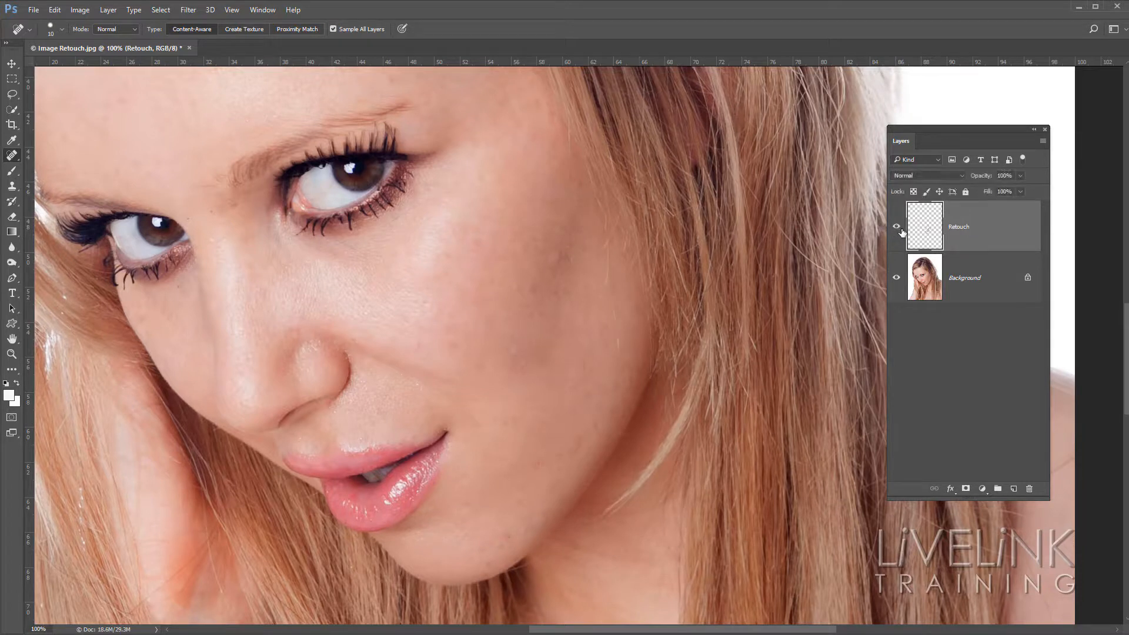
left_click(898, 228)
left_click(898, 228)
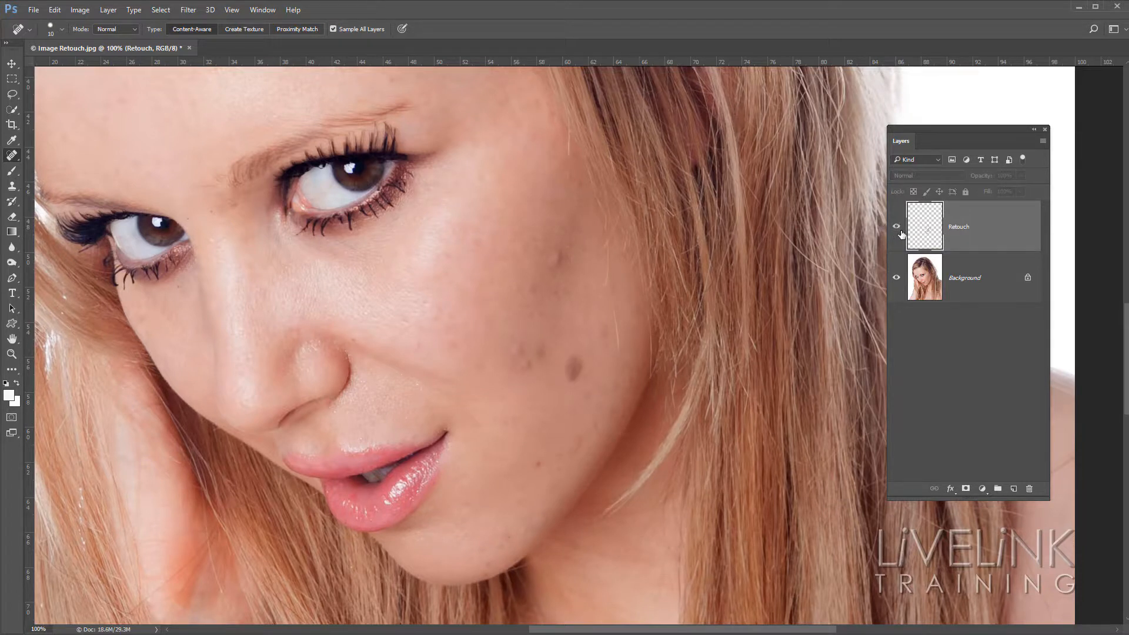